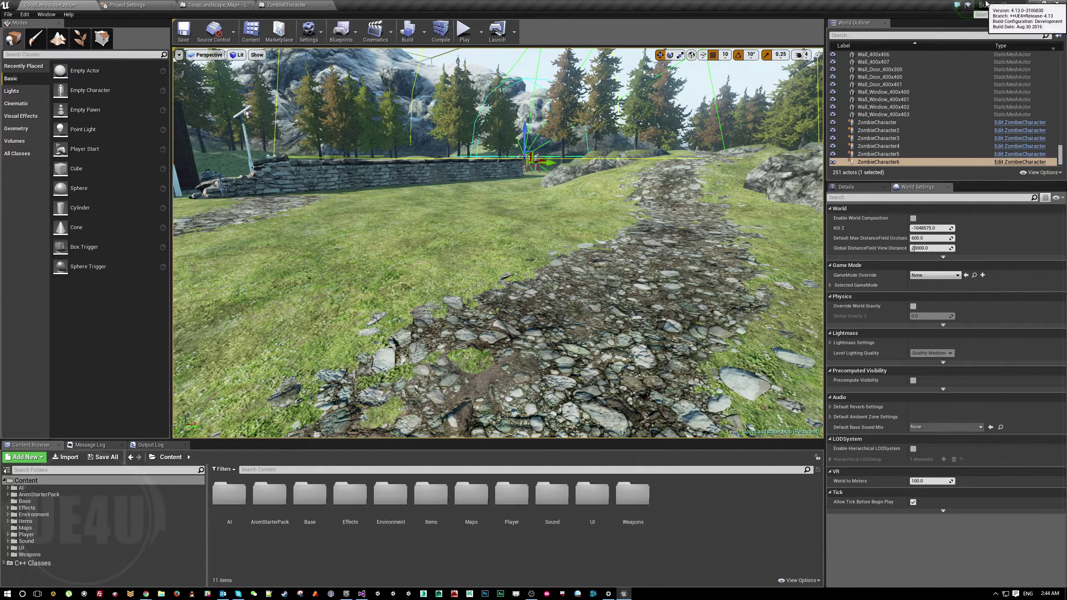
- Look through the survival game series forum thread and its EpicSurvivalGameSeries GitHub repository in the browser, then return to the Unreal Editor
{"action": "mouse_move", "coordinate": [146, 593]}
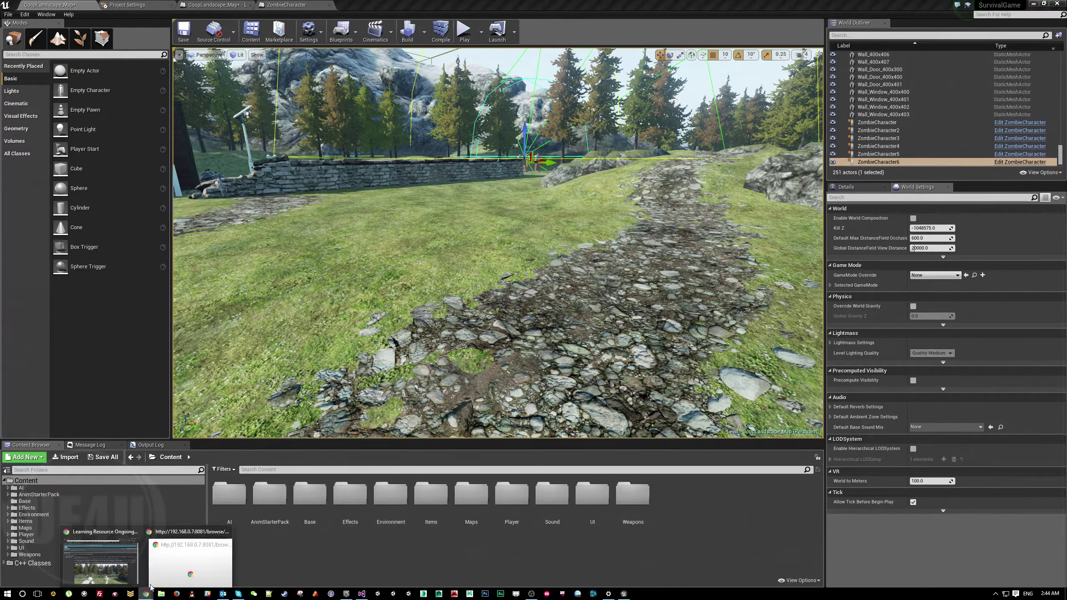
{"action": "left_click", "coordinate": [109, 559]}
{"action": "scroll", "coordinate": [426, 273], "scroll_direction": "down", "scroll_amount": 10}
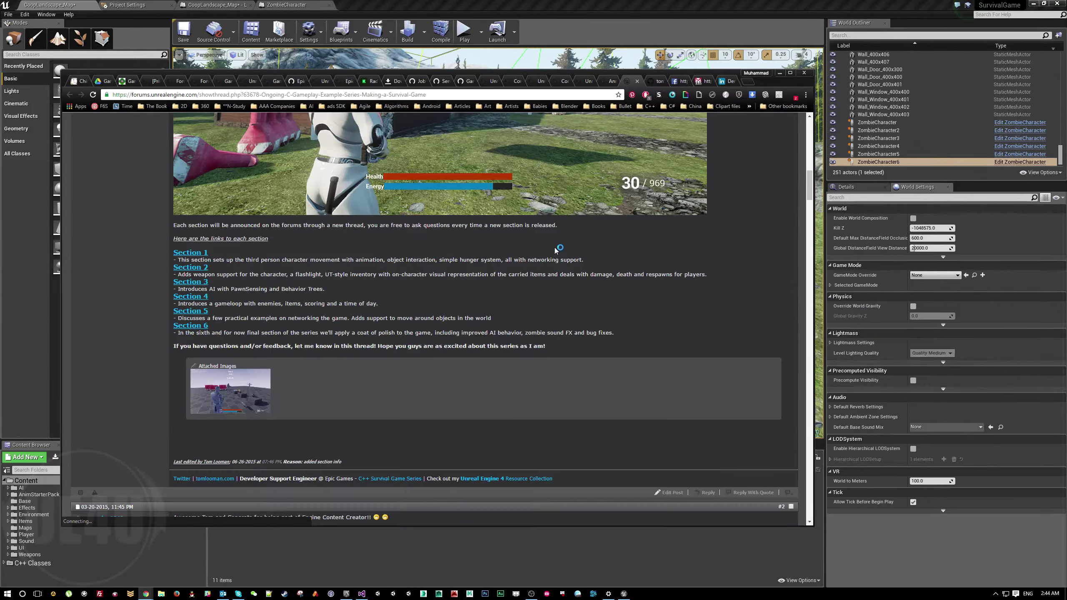
{"action": "scroll", "coordinate": [548, 254], "scroll_direction": "up", "scroll_amount": 5}
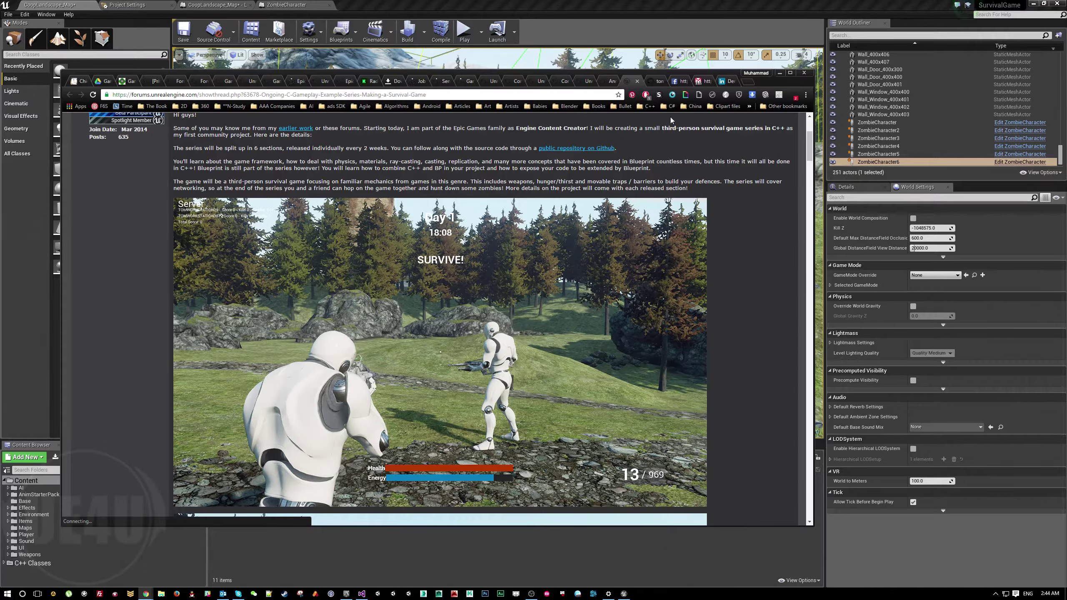
{"action": "left_click", "coordinate": [656, 82]}
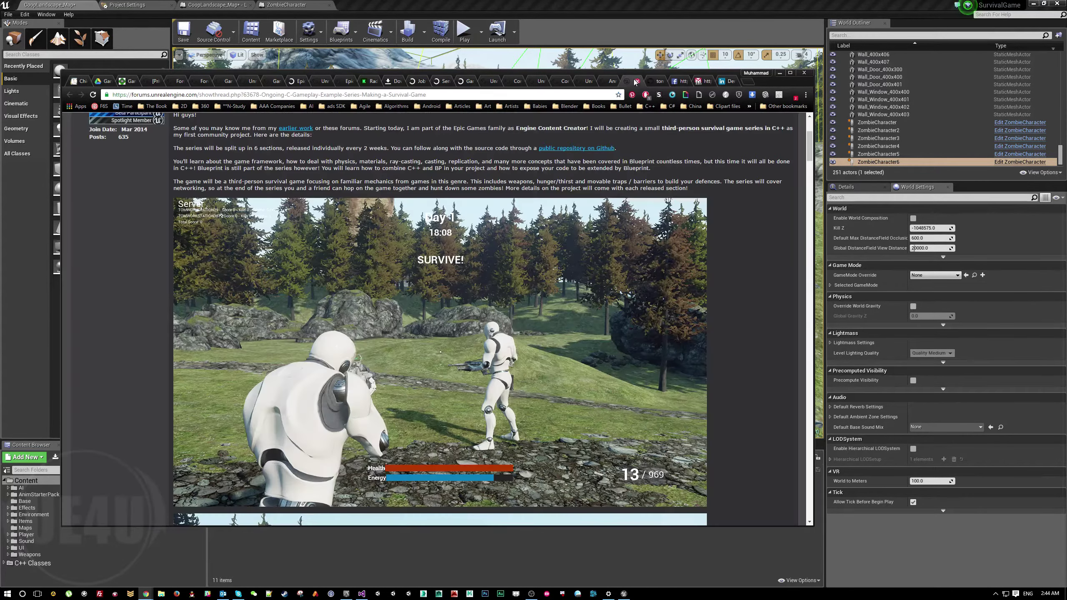
{"action": "left_click", "coordinate": [632, 81]}
{"action": "left_click", "coordinate": [779, 73]}
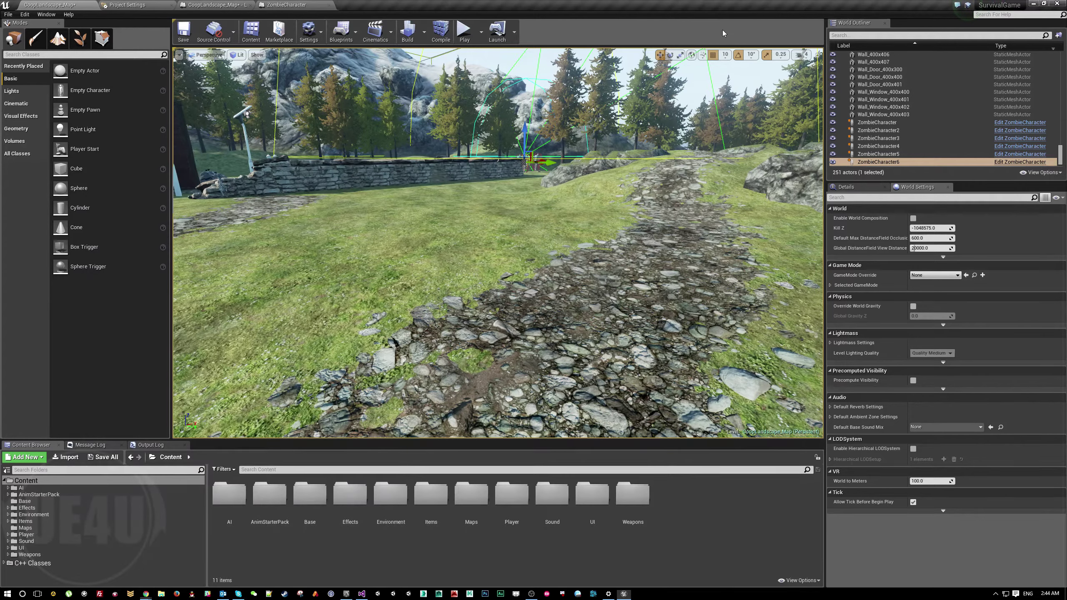
- Look around the level near the stone wall and zombie group, and check the ZombieCharacter blueprint's event graph
{"action": "right_click_drag", "start_coordinate": [508, 185], "coordinate": [531, 194]}
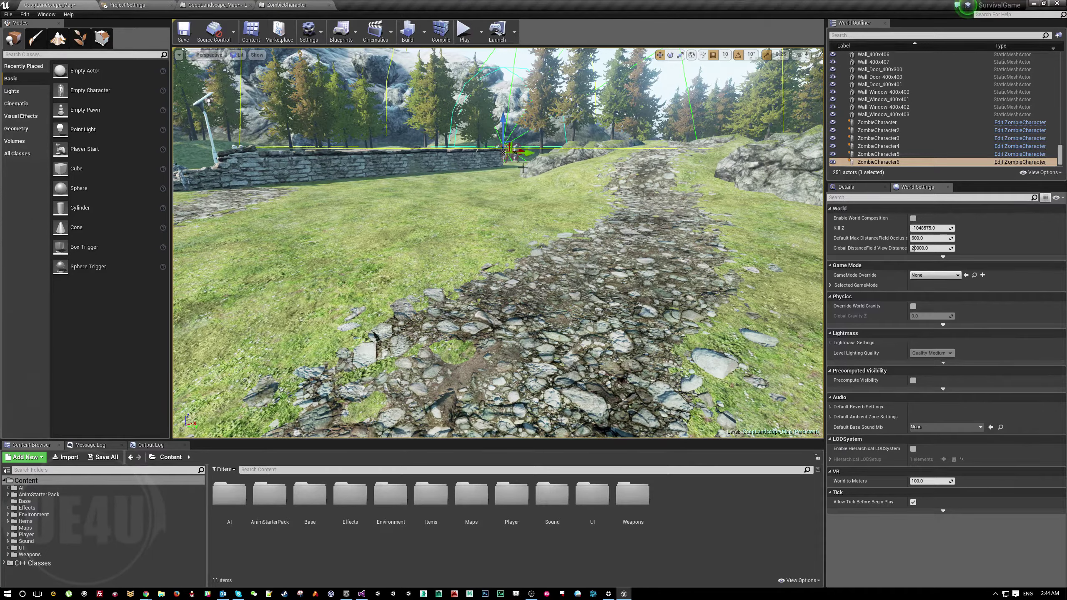
{"action": "right_click", "coordinate": [427, 216]}
{"action": "right_click_drag", "start_coordinate": [394, 219], "coordinate": [414, 177]}
{"action": "key", "text": "w"}
{"action": "key", "text": "w"}
{"action": "key", "text": "s"}
{"action": "key", "text": "w"}
{"action": "key", "text": "s"}
{"action": "key", "text": "w"}
{"action": "key", "text": "s"}
{"action": "mouse_move", "coordinate": [373, 196]}
{"action": "left_mouse_down"}
{"action": "mouse_move", "coordinate": [372, 209]}
{"action": "mouse_move", "coordinate": [372, 185]}
{"action": "left_mouse_up"}
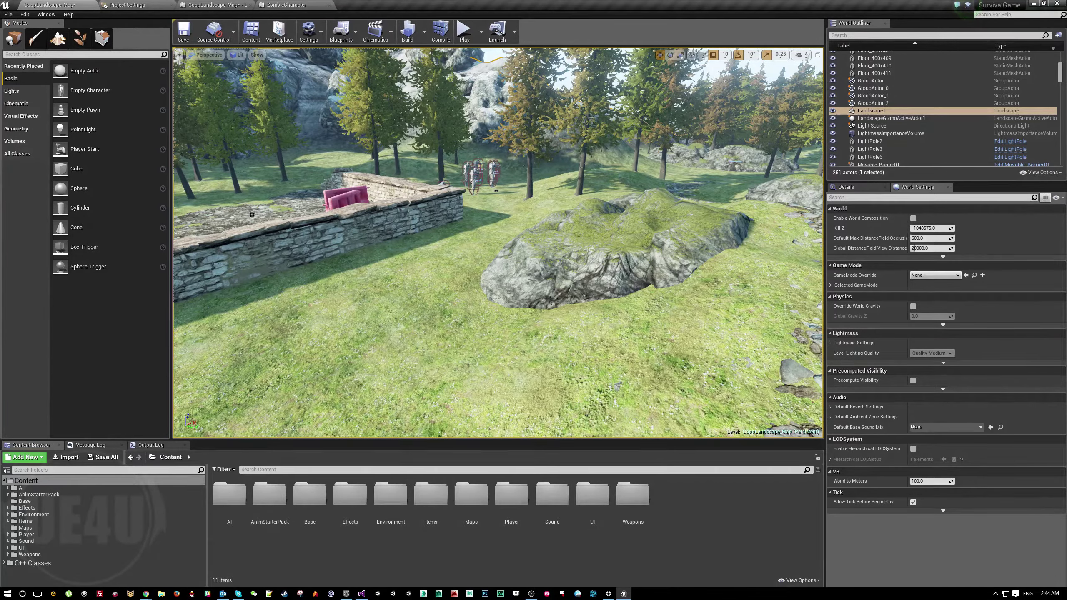
{"action": "right_click_drag", "start_coordinate": [498, 243], "coordinate": [499, 242]}
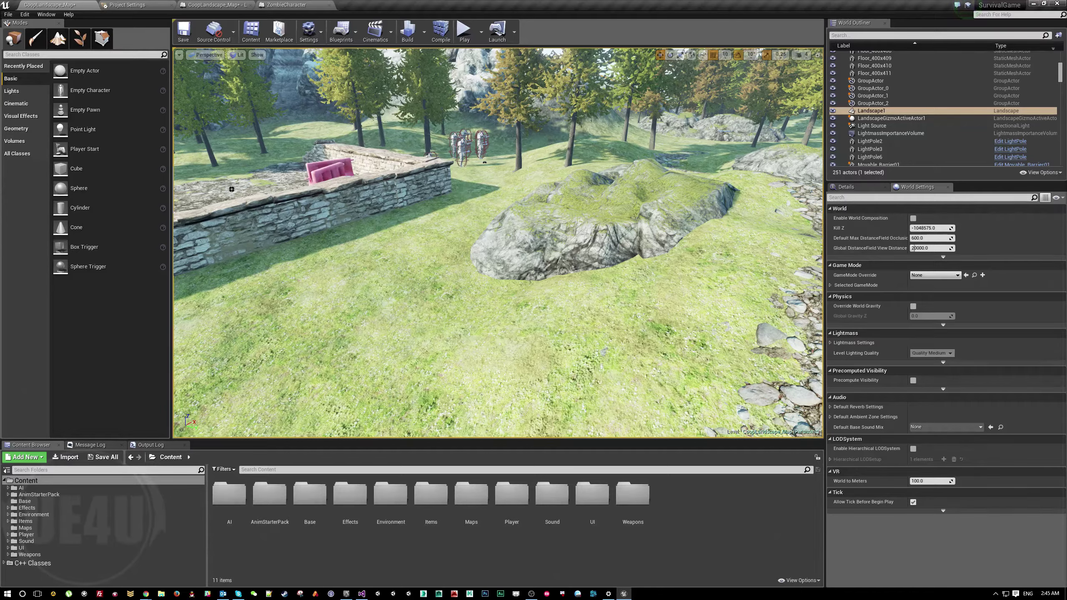
{"action": "key", "text": "s"}
{"action": "right_click_drag", "start_coordinate": [462, 181], "coordinate": [356, 3]}
{"action": "key", "text": "d"}
{"action": "key", "text": "a"}
{"action": "left_click", "coordinate": [297, 5]}
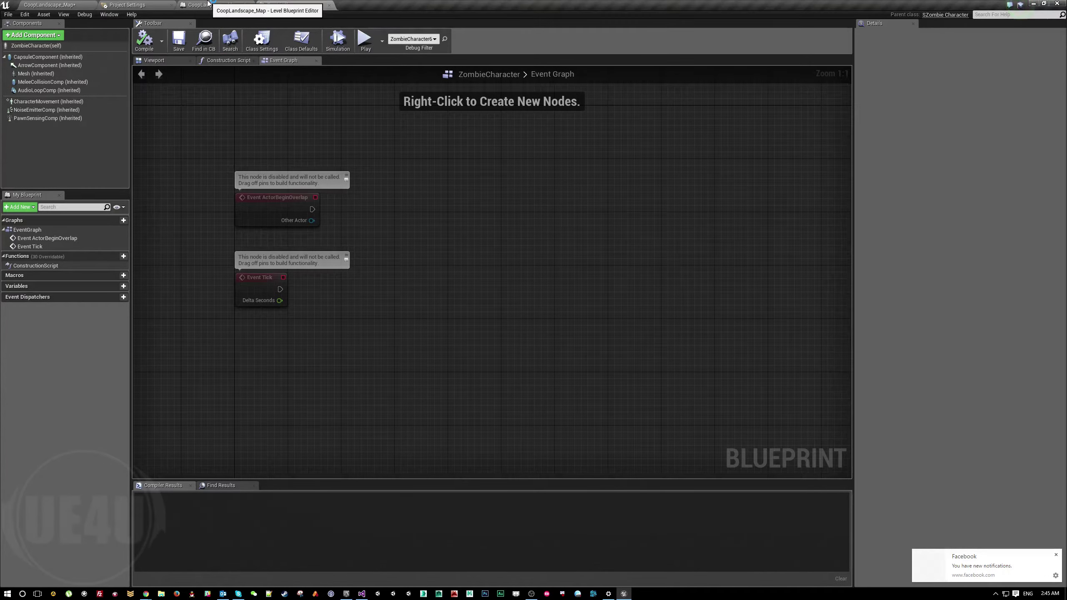
{"action": "left_click", "coordinate": [59, 3]}
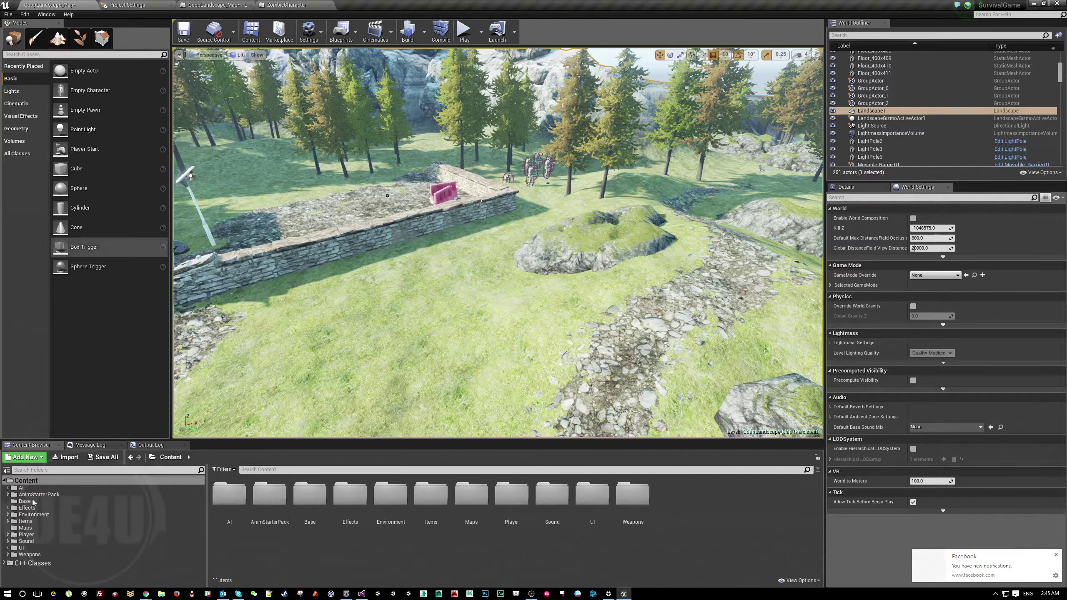
- Open the SZombieCharacter class from C++ Classes/SurvivalGame/Public/AI in Visual Studio and show SZombieCharacter.cpp
{"action": "left_click", "coordinate": [32, 563]}
{"action": "double_click", "coordinate": [229, 495]}
{"action": "double_click", "coordinate": [229, 495]}
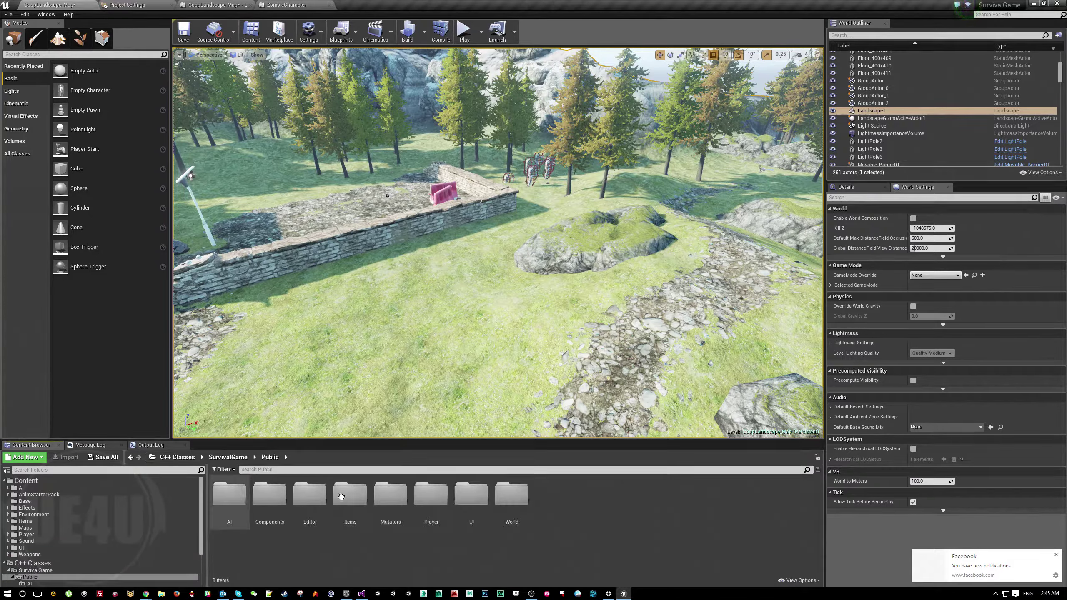
{"action": "double_click", "coordinate": [228, 495]}
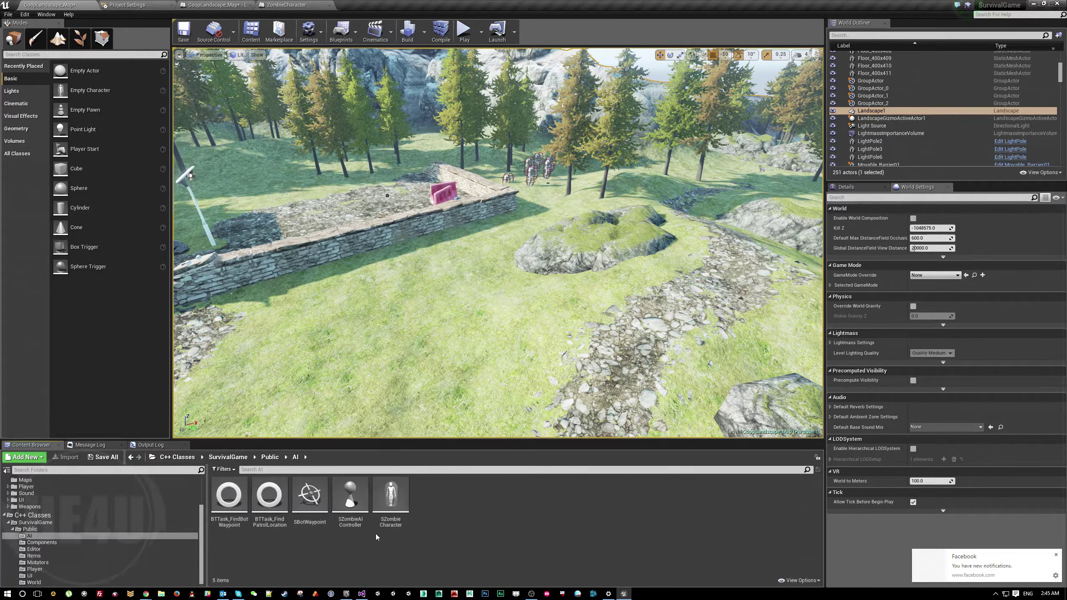
{"action": "double_click", "coordinate": [398, 496]}
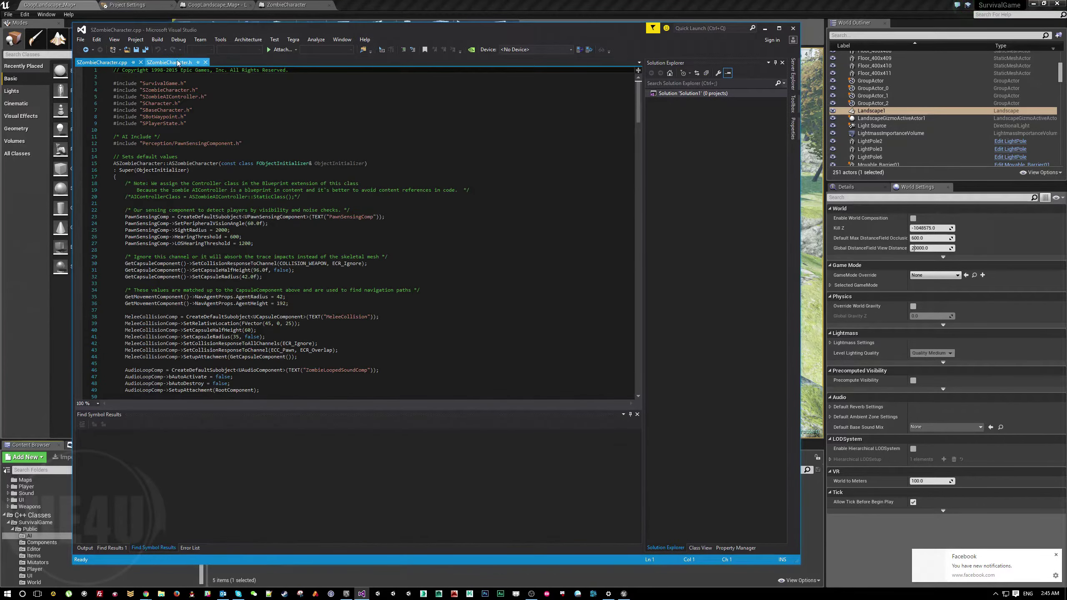
{"action": "left_click", "coordinate": [176, 63]}
{"action": "left_click", "coordinate": [114, 62]}
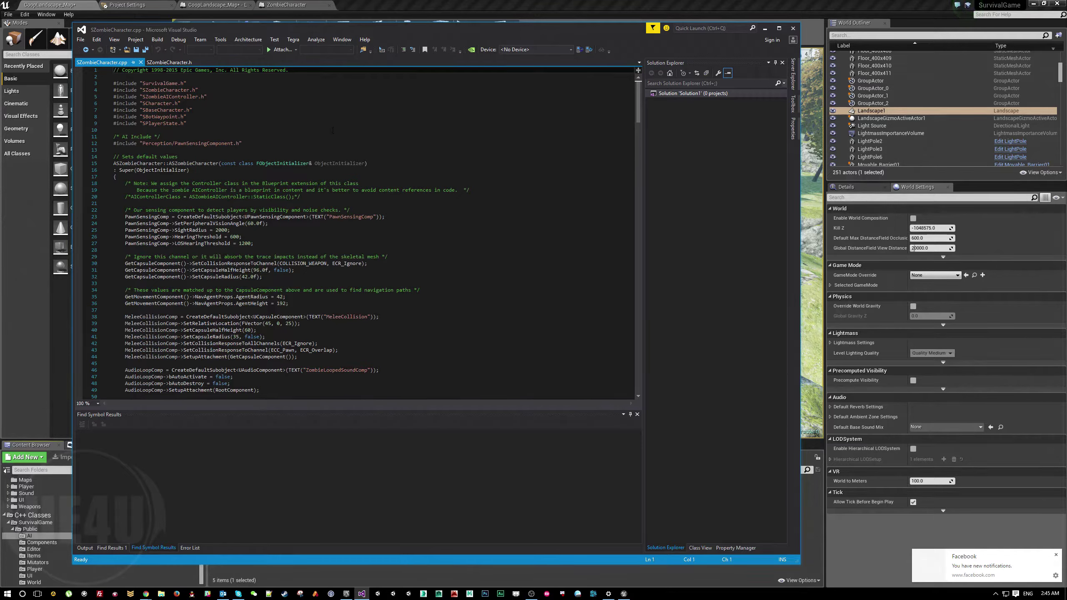
- Search SZombieCharacter.cpp for "kill" to locate the PlayHit function
{"action": "left_click", "coordinate": [333, 131]}
{"action": "key", "text": "ctrl+f"}
{"action": "type", "text": "kill"}
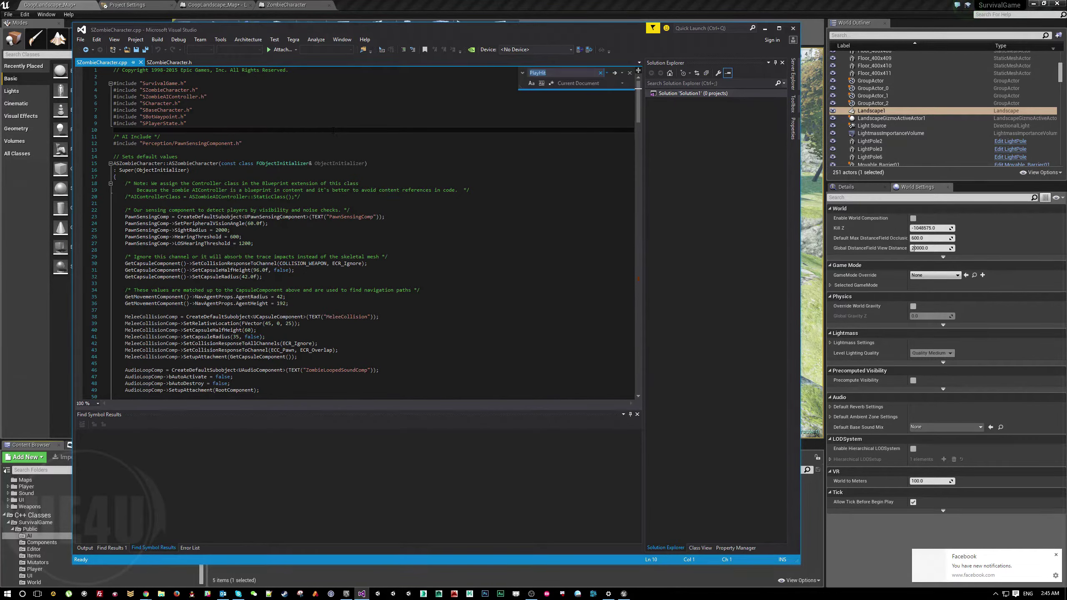
{"action": "key", "text": "Return"}
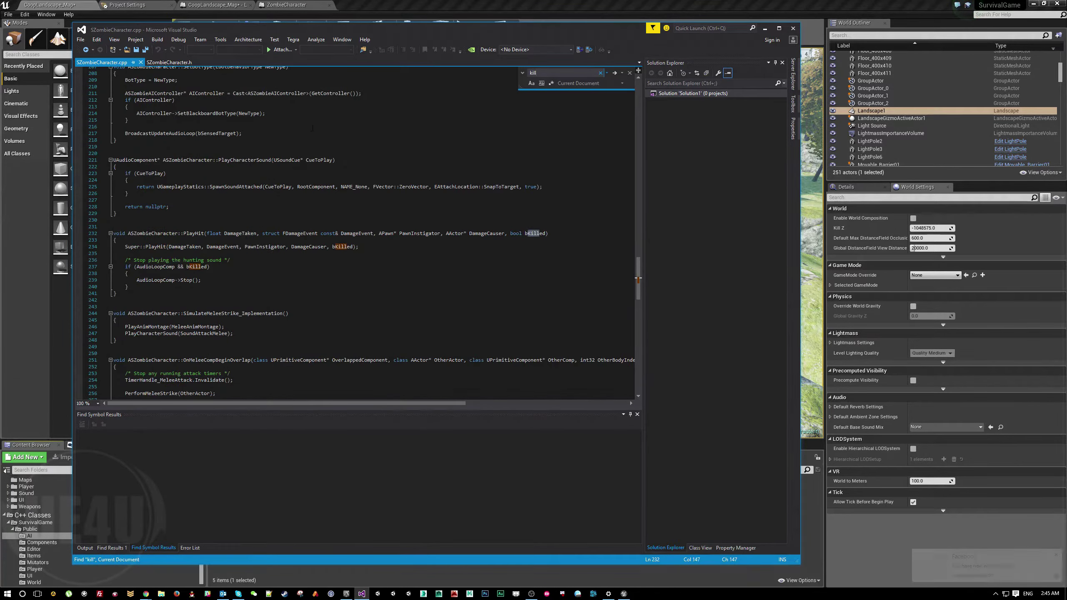
{"action": "left_click", "coordinate": [629, 73]}
- Below AudioLoopComp->Stop() in PlayHit's bKilled block, declare "FOutputDeviceNull ar;" and start a "this->" call on the following line
{"action": "left_click", "coordinate": [201, 280]}
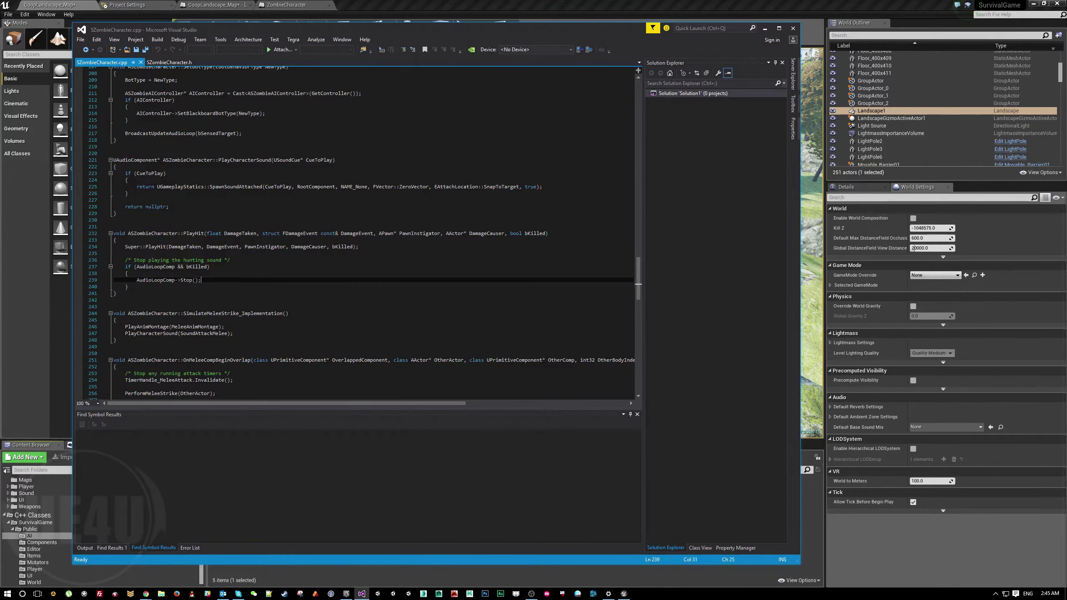
{"action": "key", "text": "Return"}
{"action": "key", "text": "Return"}
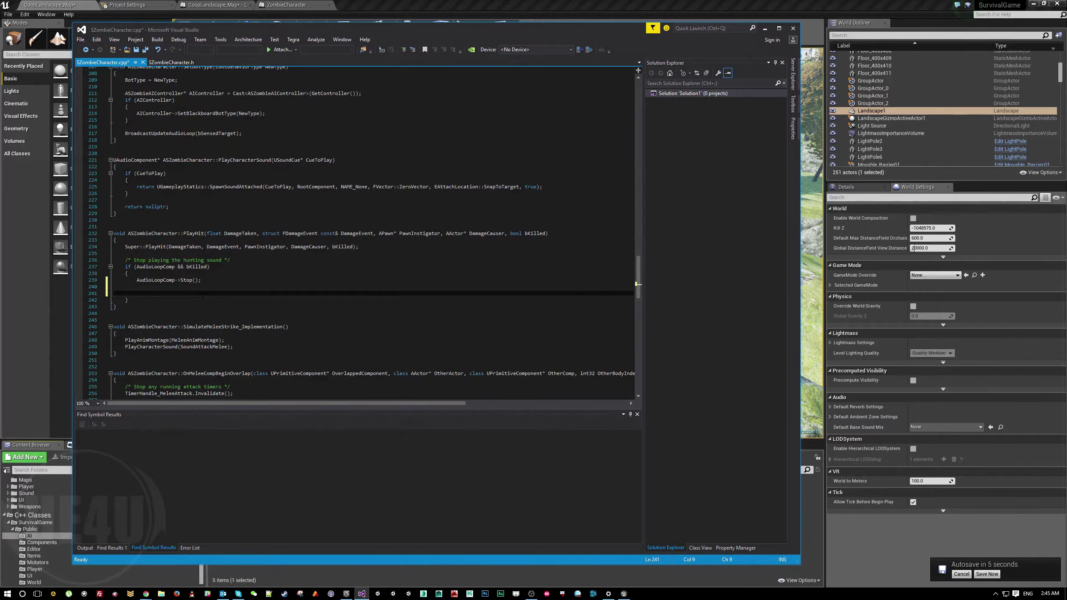
{"action": "left_click_drag", "start_coordinate": [386, 23], "coordinate": [429, 20]}
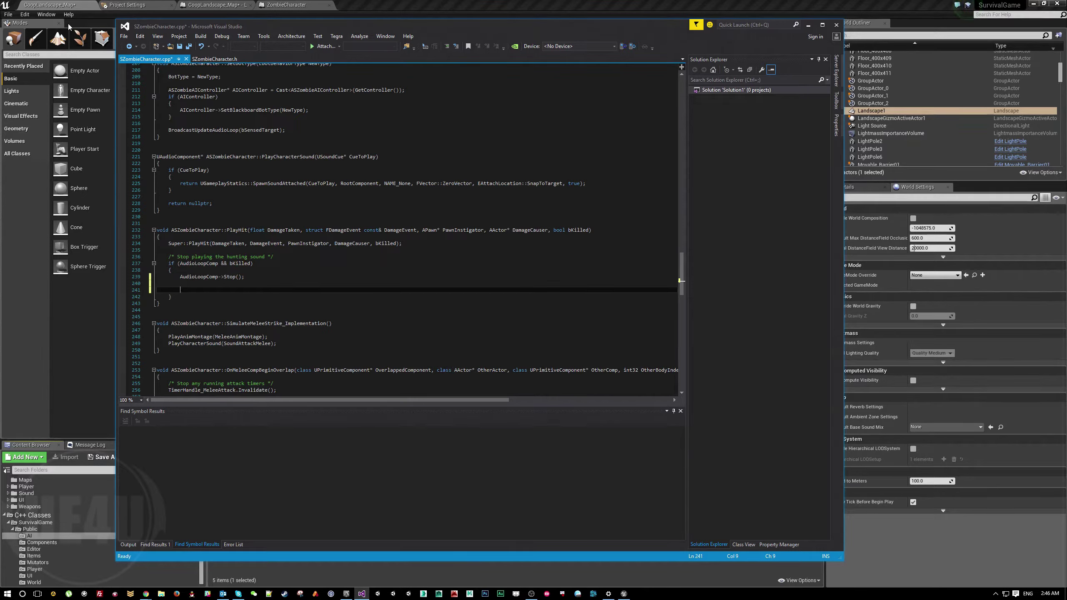
{"action": "type", "text": "FOutputDe"}
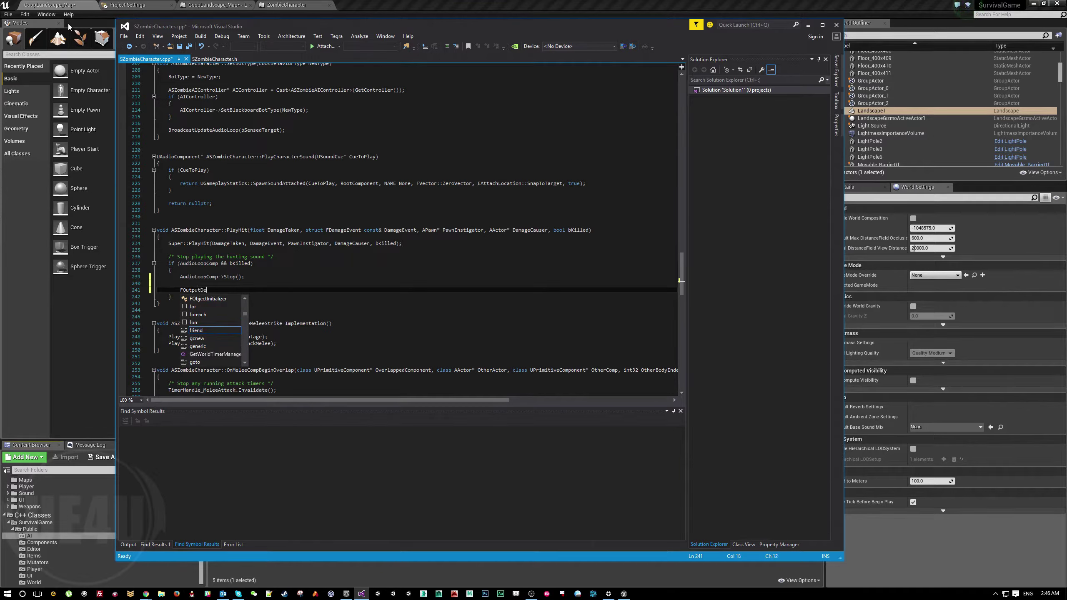
{"action": "type", "text": "Null ar;"}
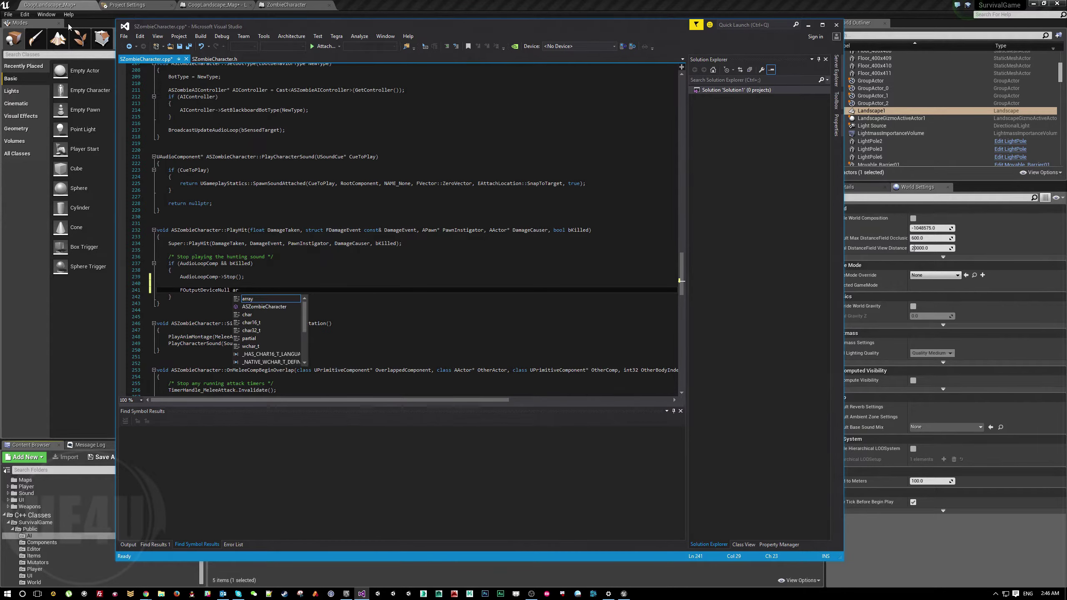
{"action": "key", "text": "Return"}
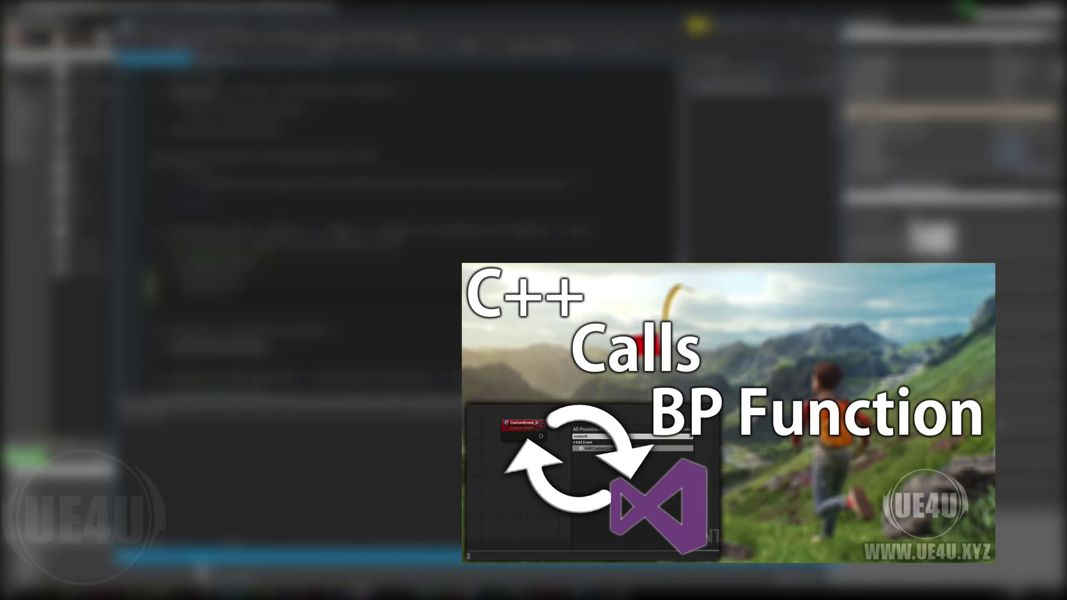
{"action": "type", "text": "this->"}
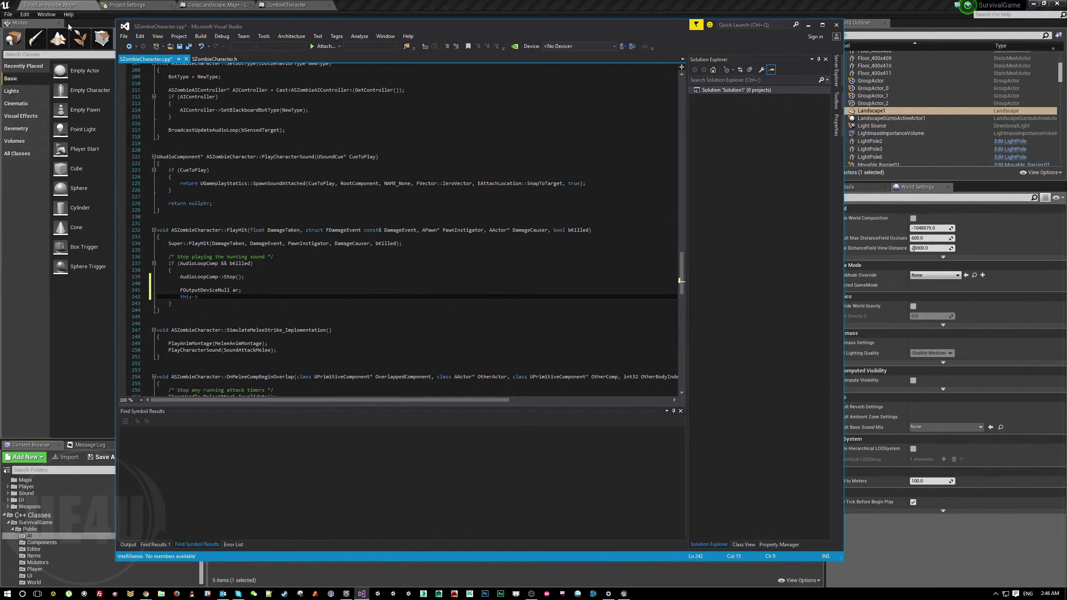